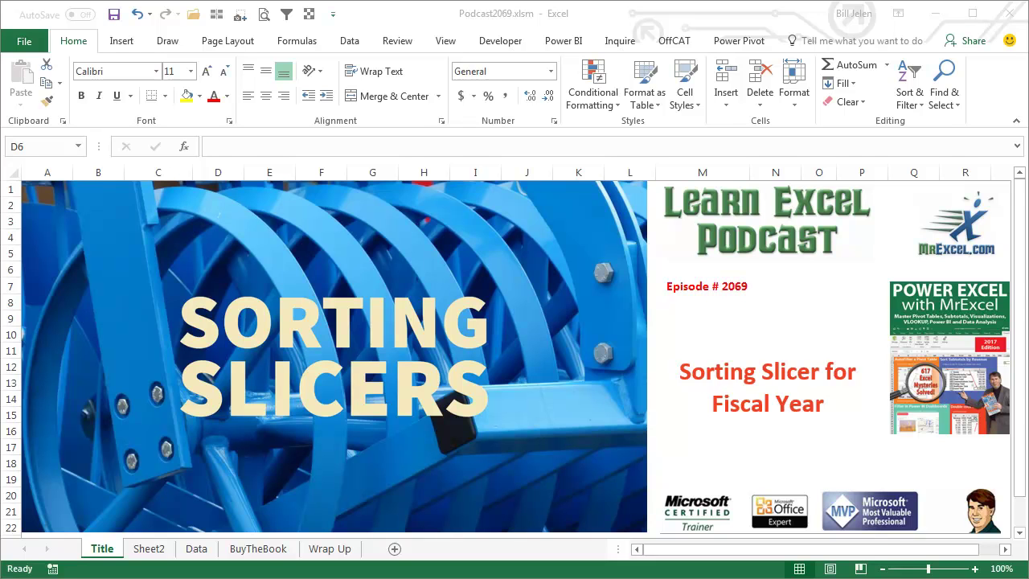
Step: Switch to Sheet2, which holds the revenue pivot table, its Date slicer and the Jul–Jun month list
click(148, 549)
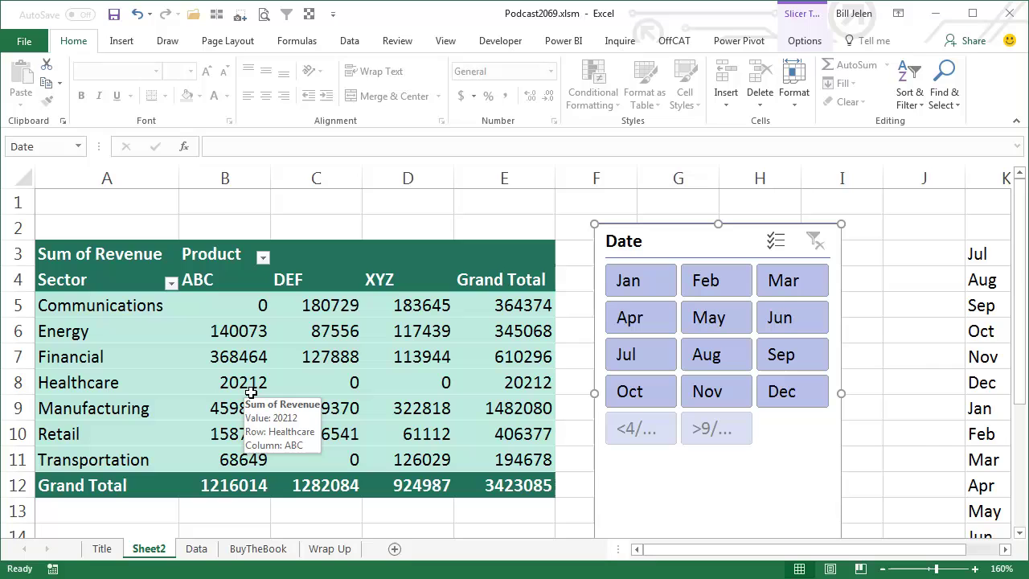
mouse_move(422, 401)
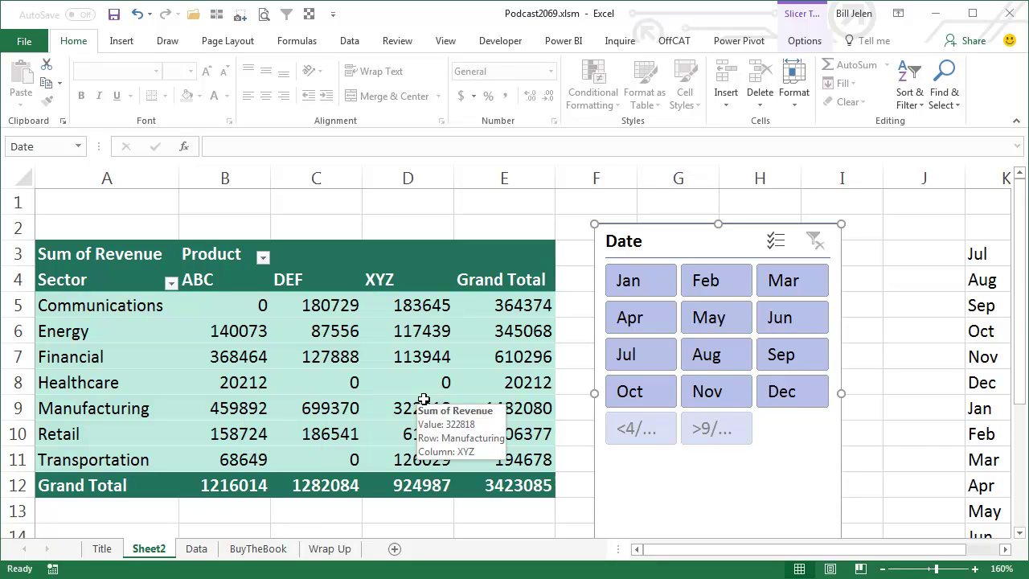
Step: Number the Jul–Jun months 1 through 12 in L3:L14 using the fill handle
click(1005, 549)
click(1005, 549)
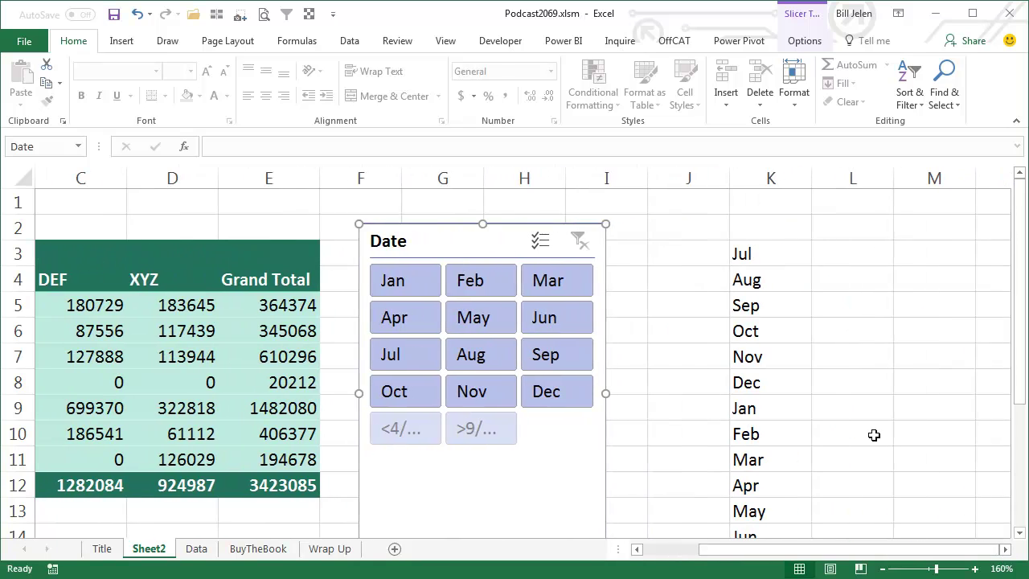
click(827, 258)
text(1)
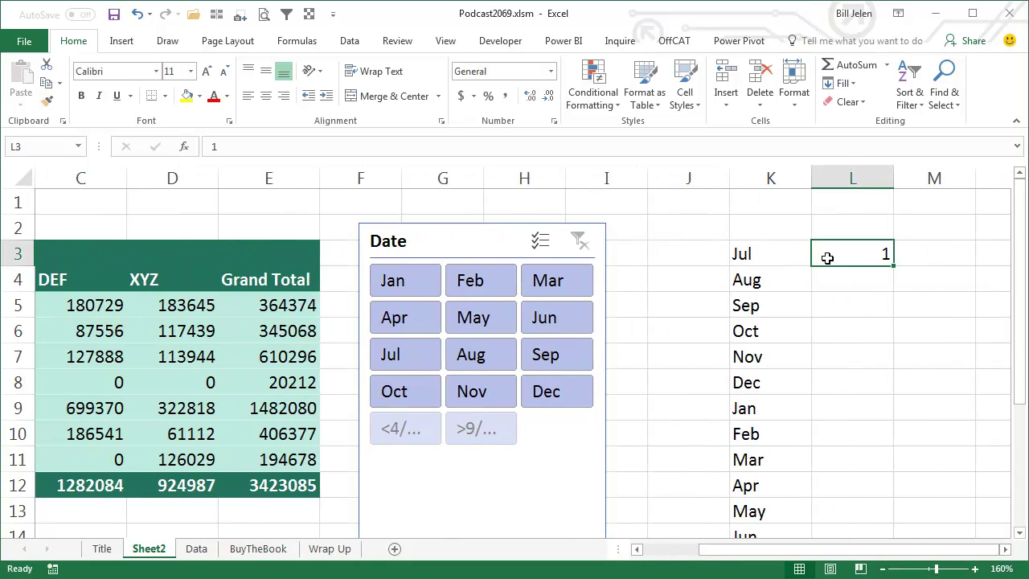
key(Down)
text(2)
key(ctrl+Return)
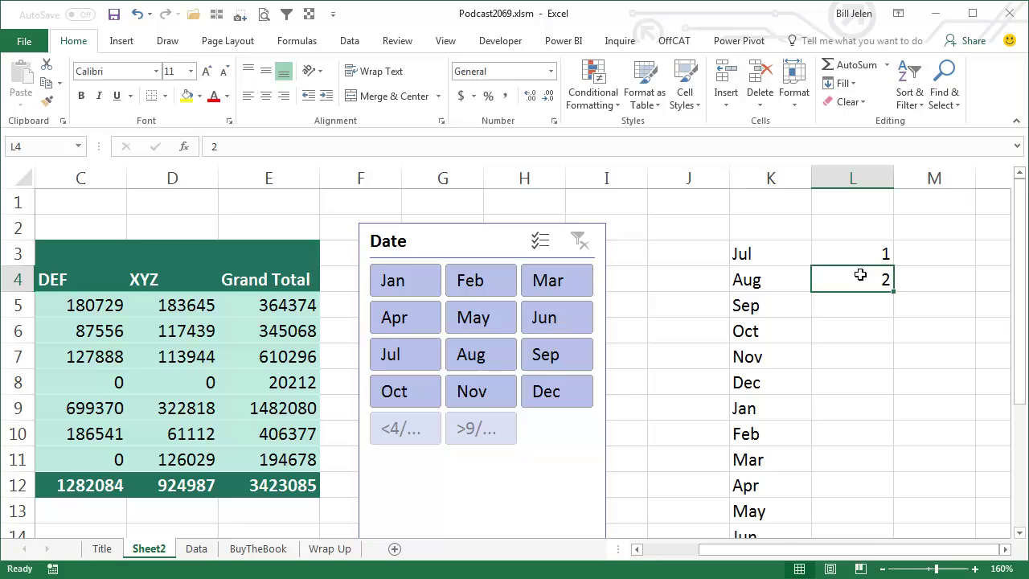
drag(893, 291, 876, 535)
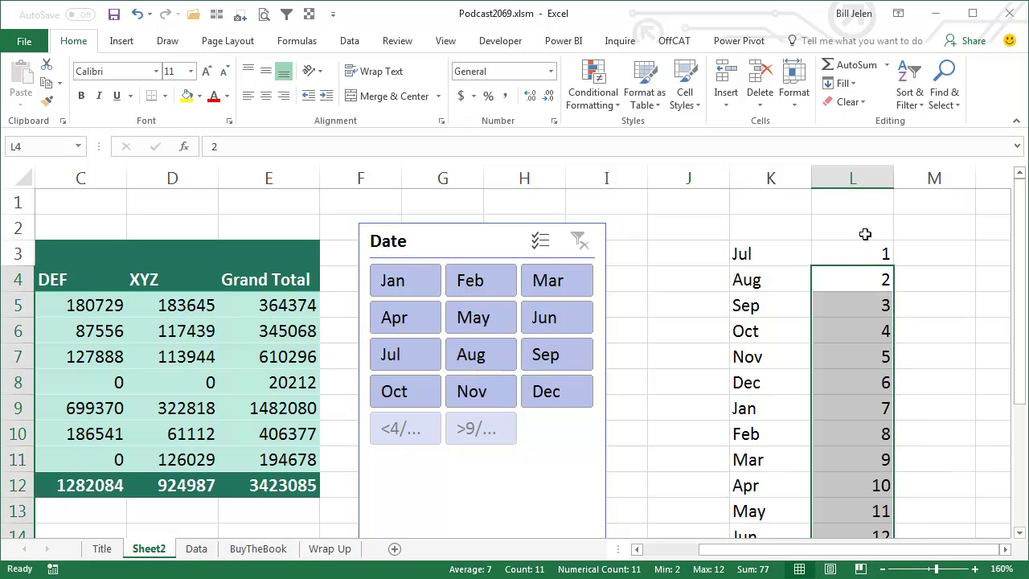
Step: Clear the selection and adjust the sheet view around the numbered month list
click(766, 227)
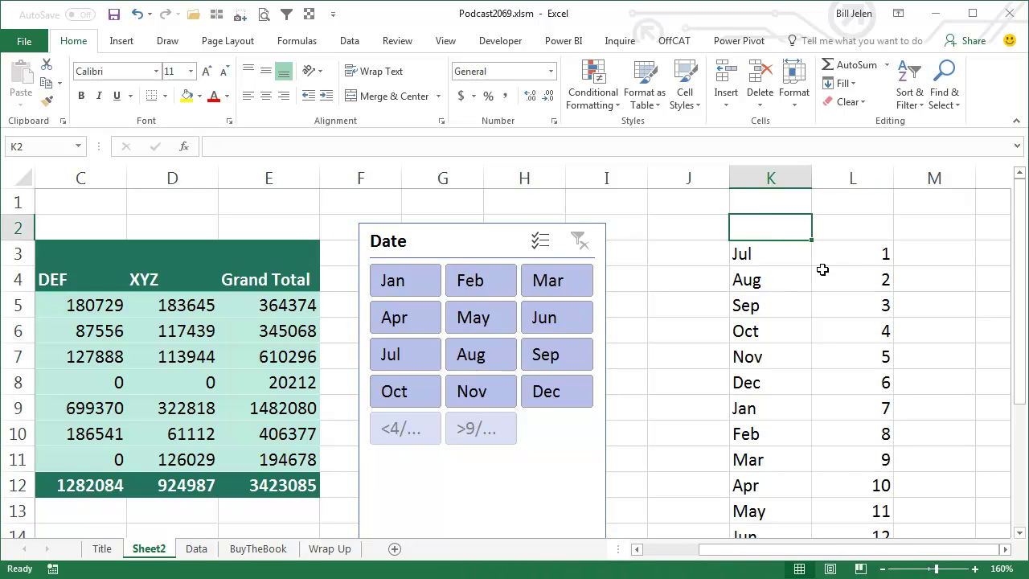
click(879, 251)
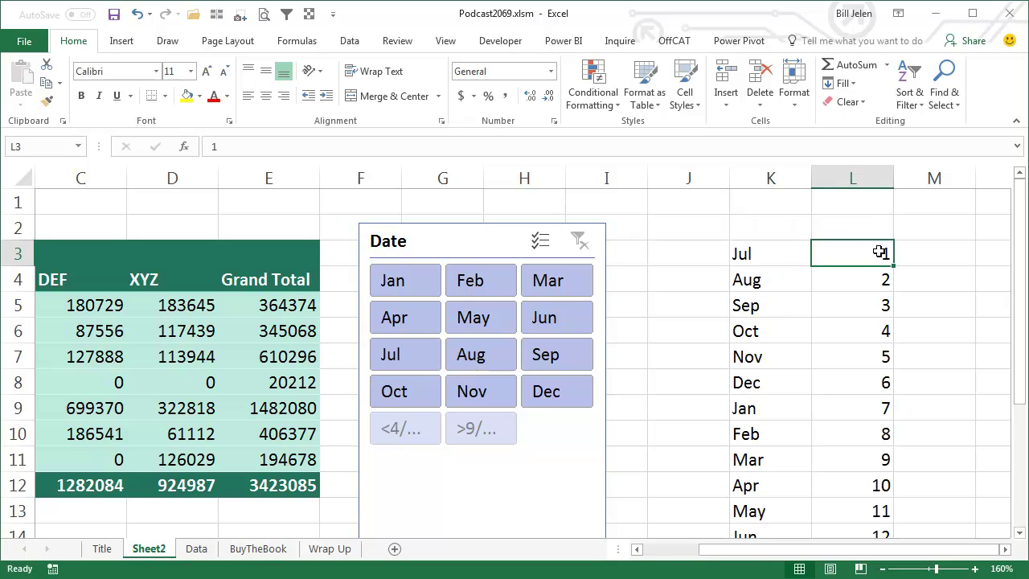
click(774, 252)
click(851, 252)
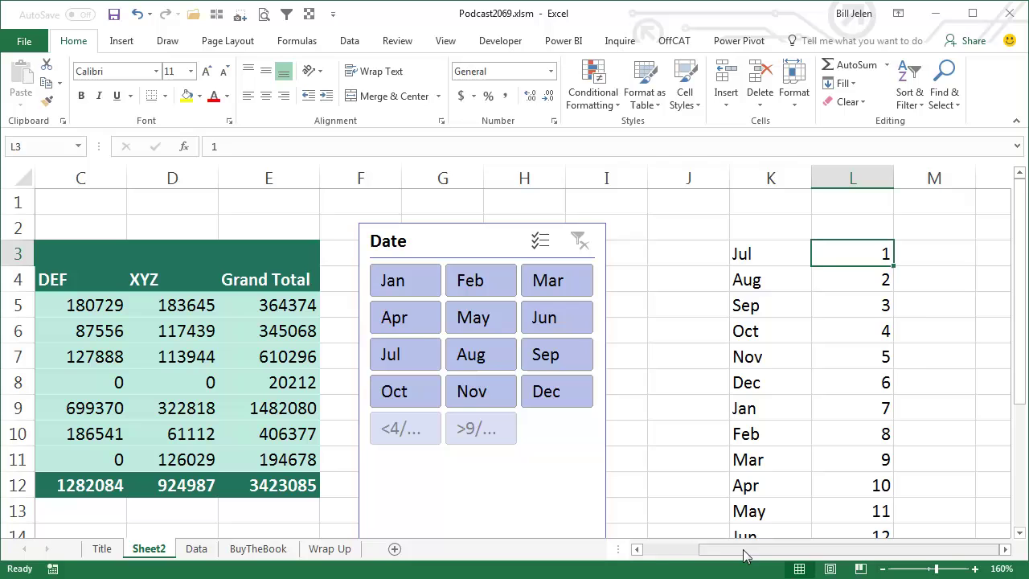
drag(744, 555, 701, 555)
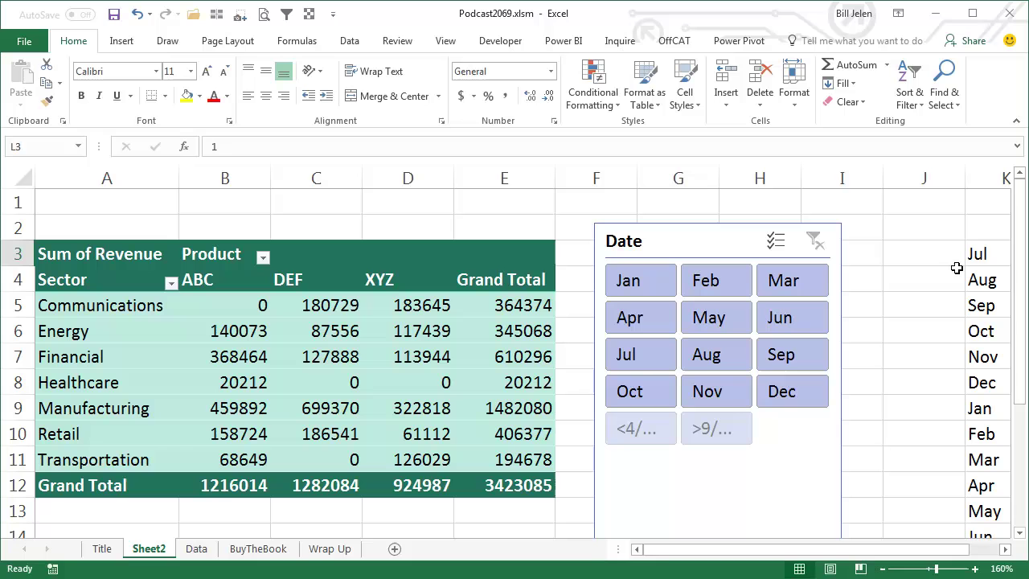
Step: Select the Jul–Jun cells K3:K14 and bring up Excel Options' Advanced settings at General
click(981, 253)
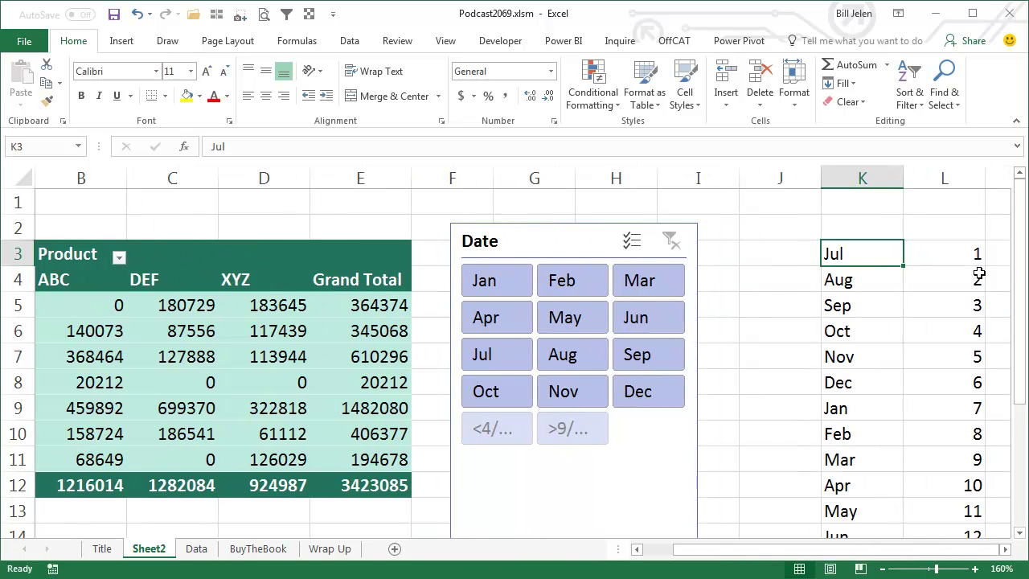
key(ctrl+shift+Down)
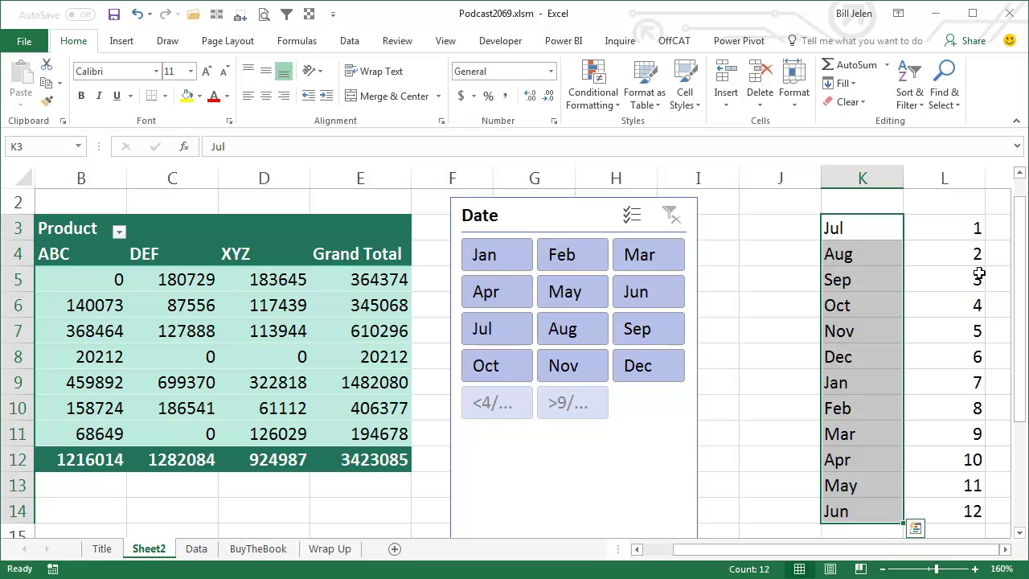
click(14, 40)
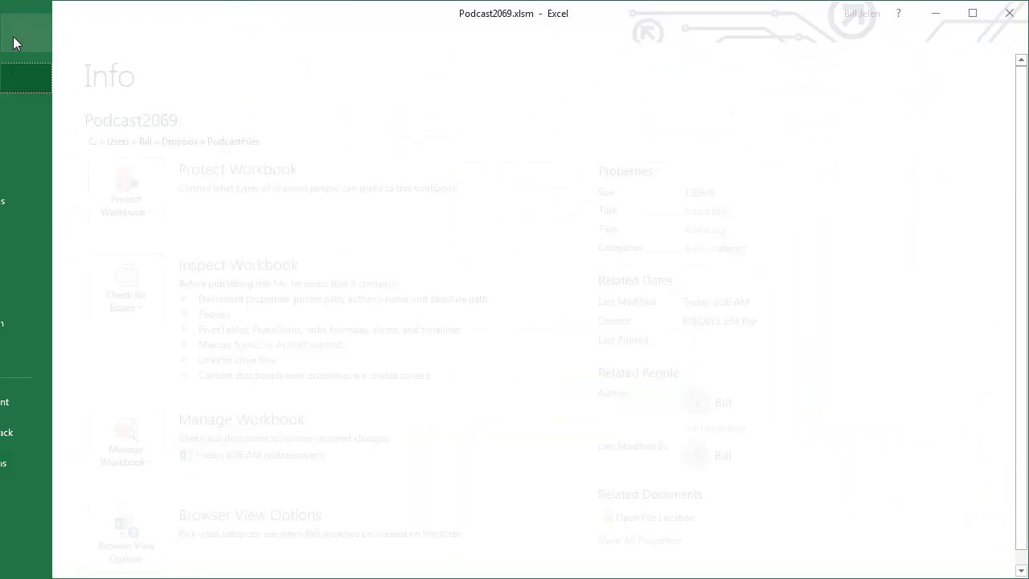
click(44, 460)
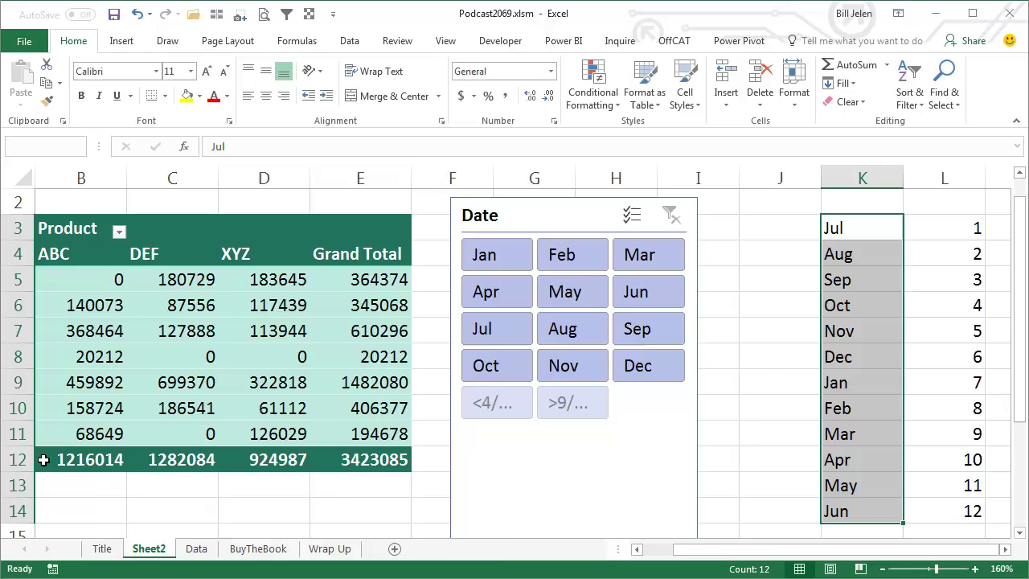
click(156, 427)
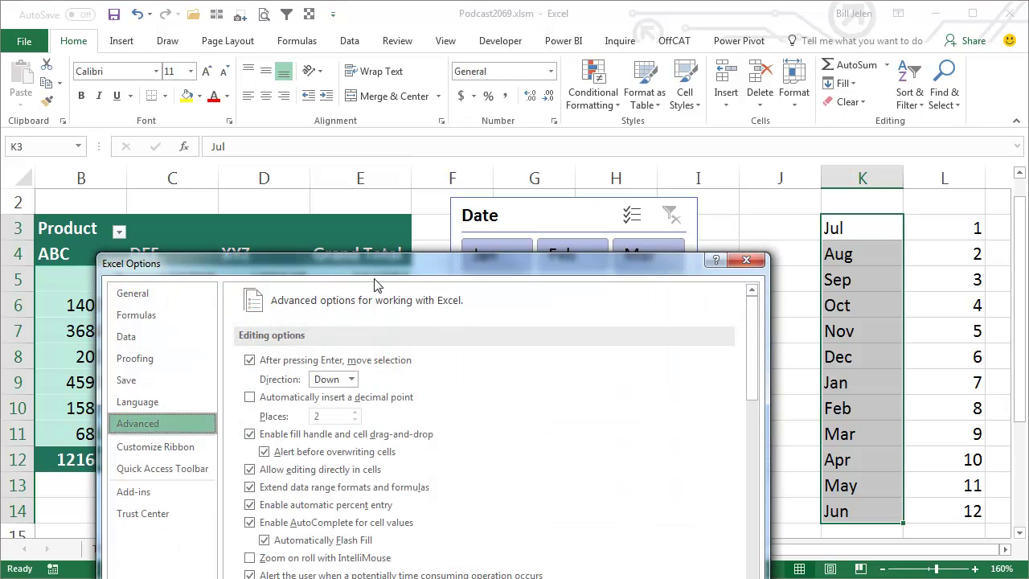
drag(375, 285, 352, 27)
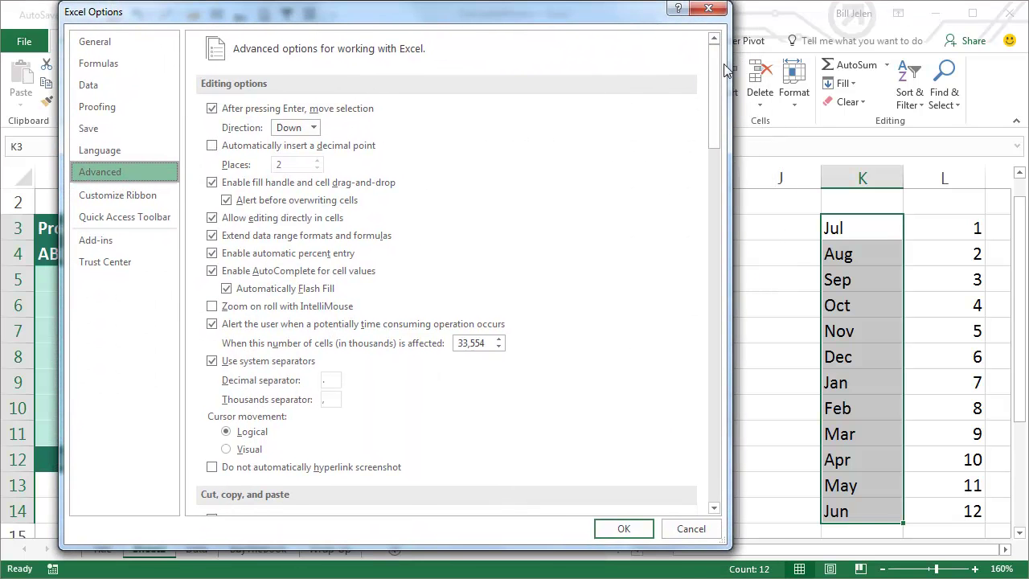
drag(714, 70, 714, 405)
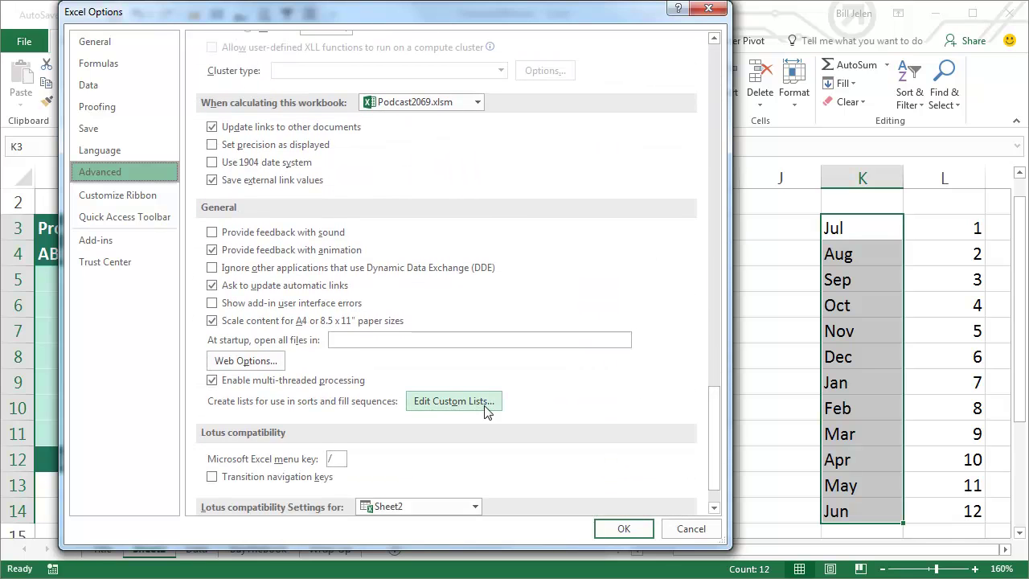
Step: Import $K$3:$K$14 in Edit Custom Lists as a new Jul–Jun custom list
click(455, 402)
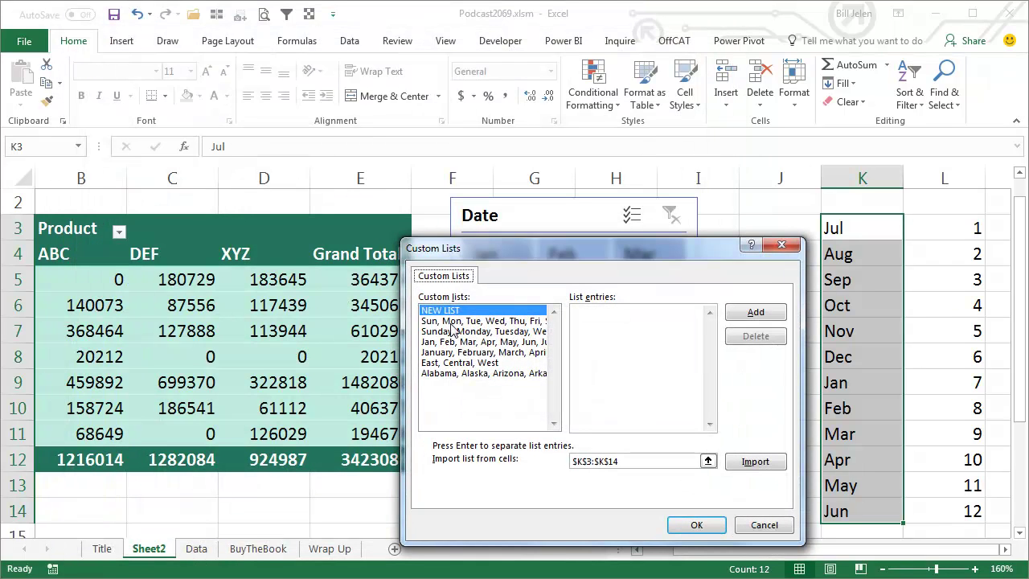
click(454, 343)
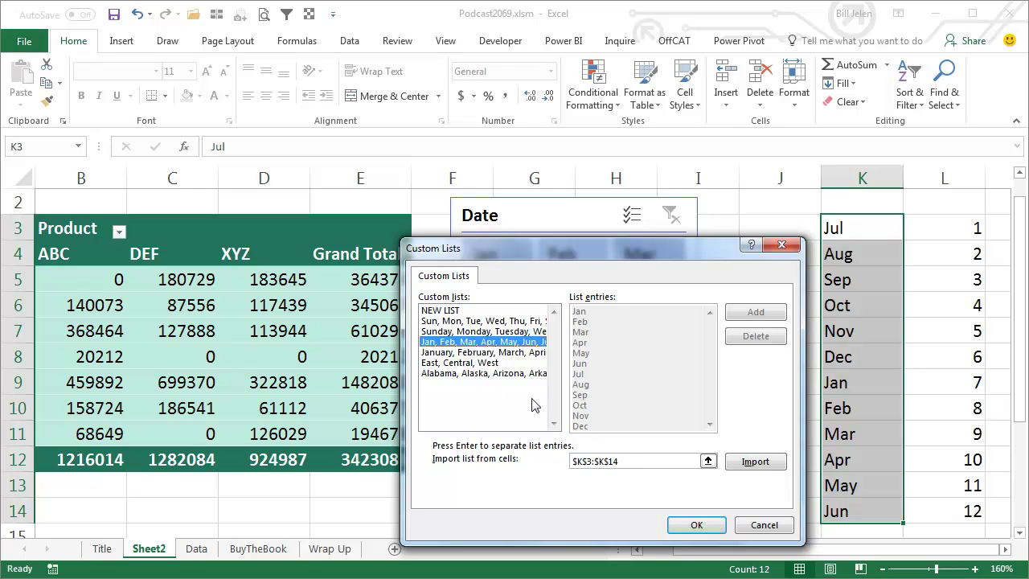
click(746, 465)
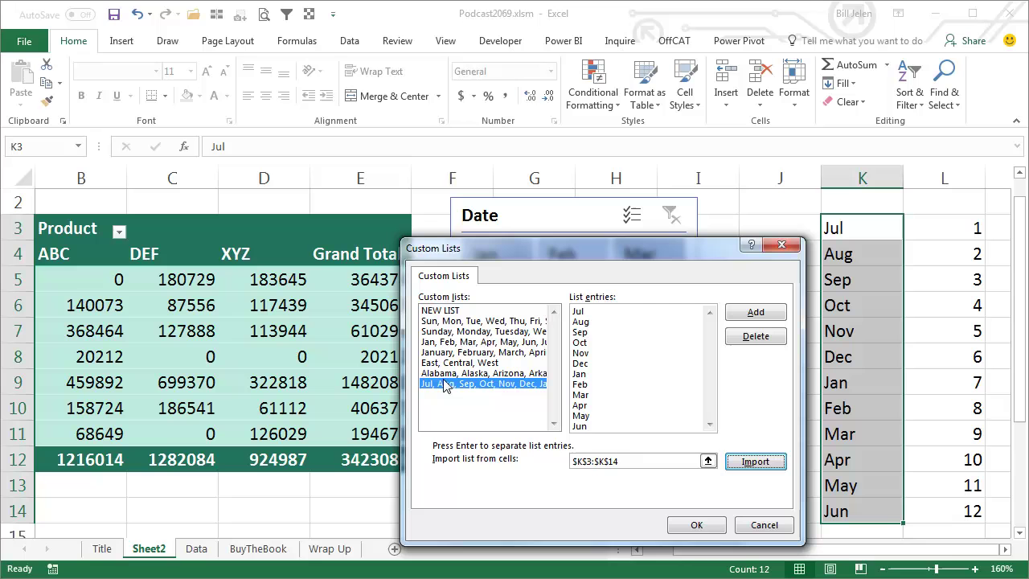
click(688, 525)
Step: Close Excel Options and delete the old Jan–Dec Date slicer
click(624, 528)
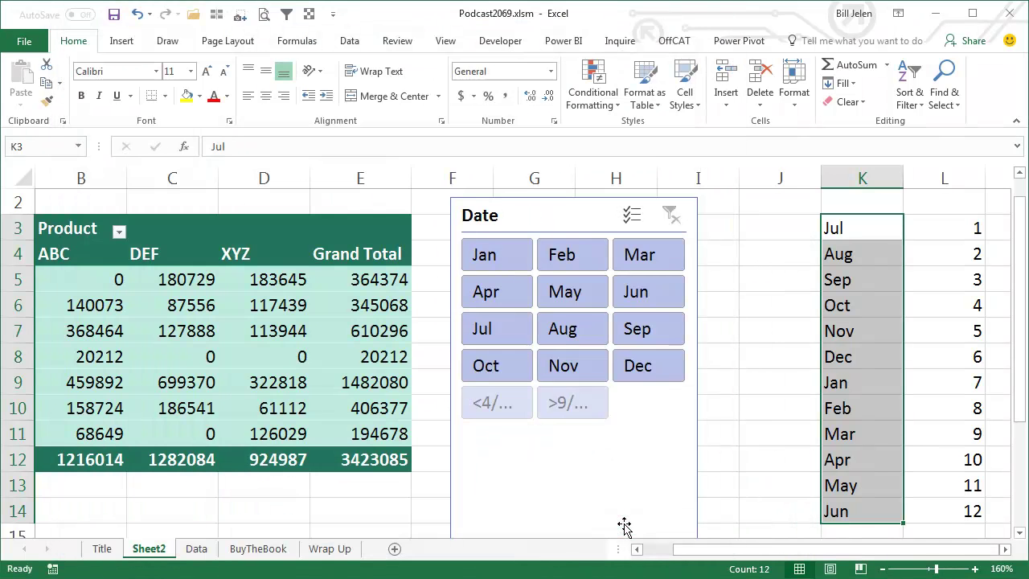
click(542, 213)
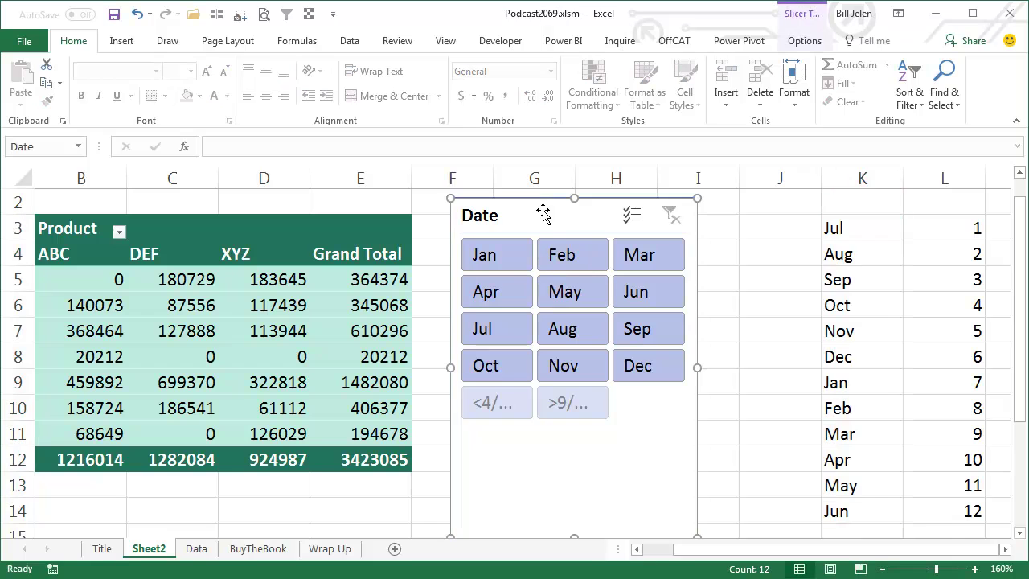
key(Escape)
key(Delete)
click(193, 279)
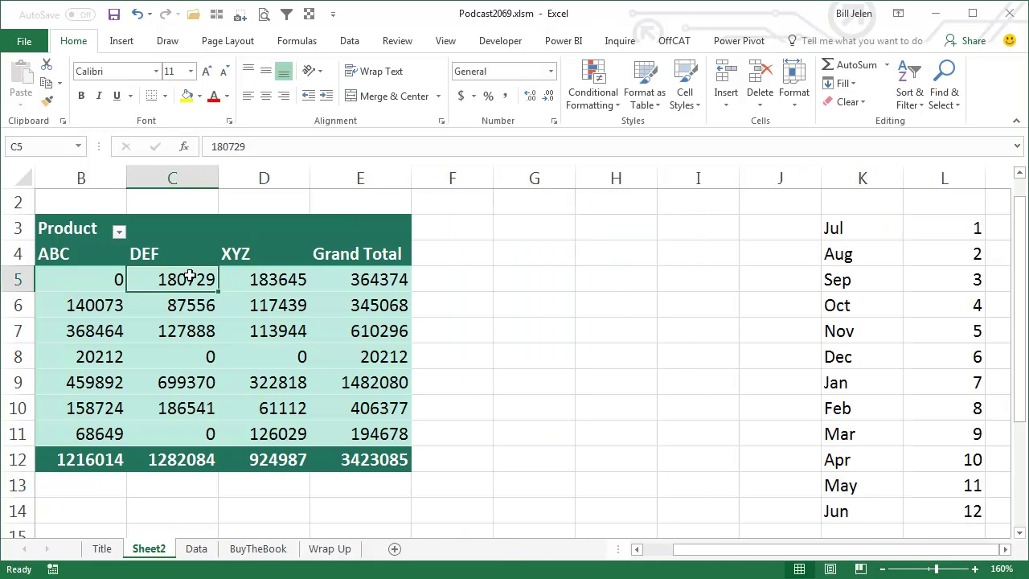
Step: Insert a new Date slicer on the pivot table, now listing months Jul through Jun
click(804, 41)
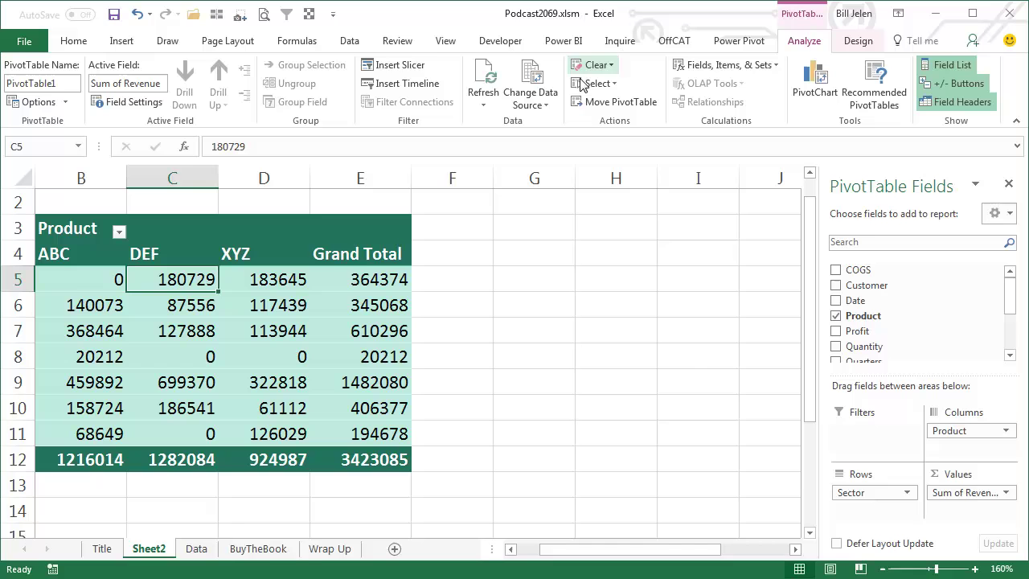
click(402, 66)
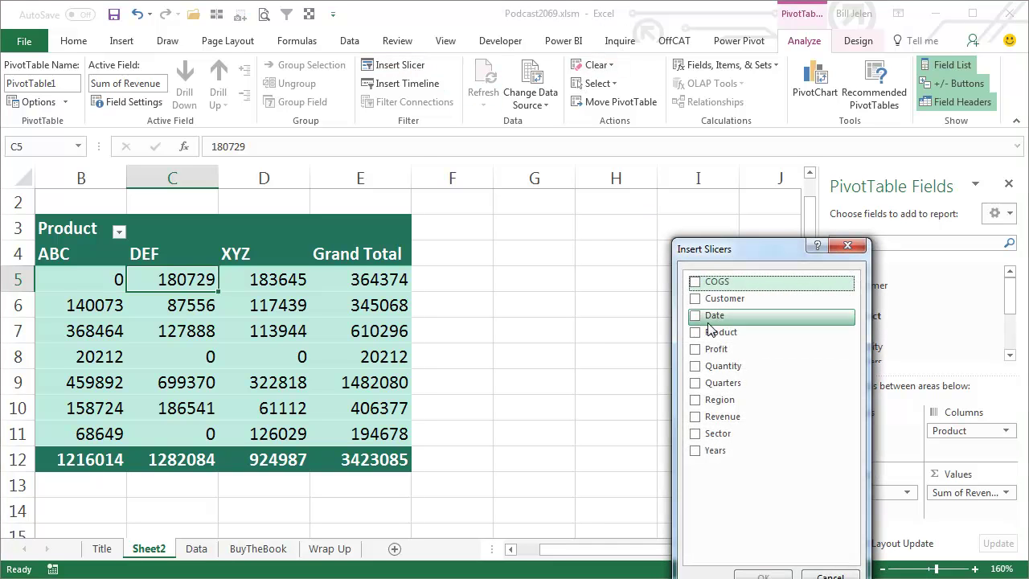
click(696, 316)
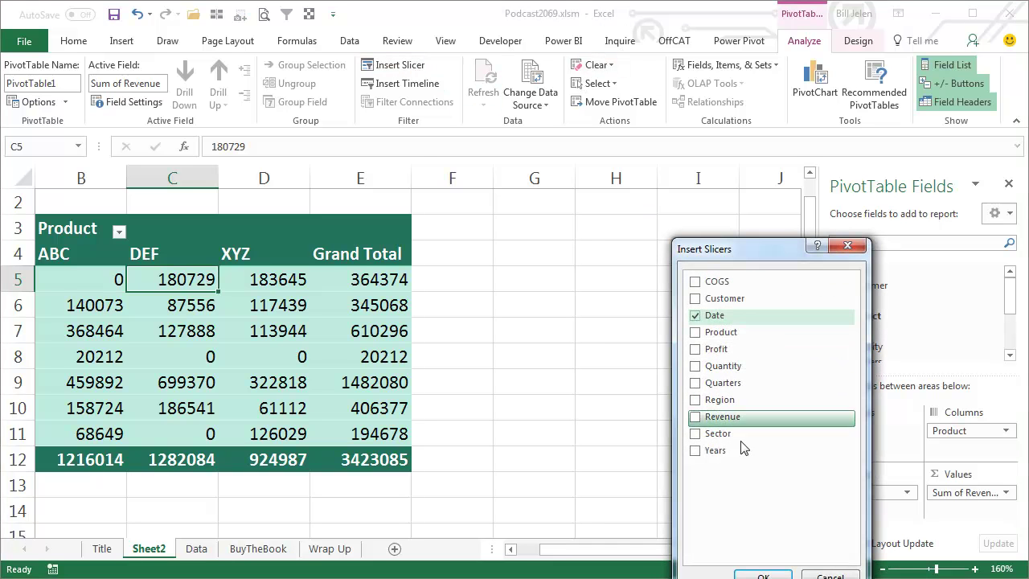
click(760, 575)
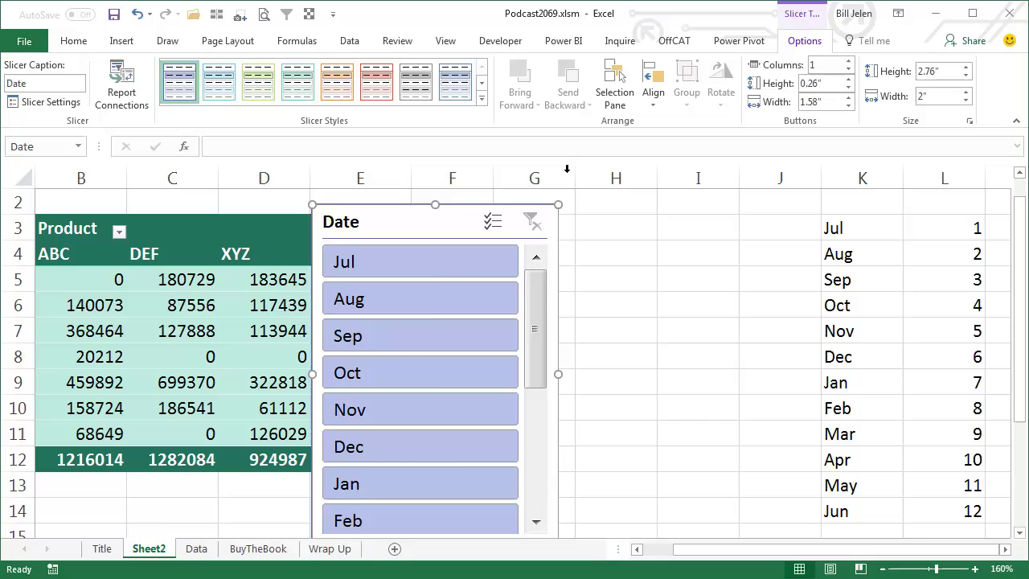
Step: Set the Date slicer to 3 columns, then resize it and place it beside the pivot table
click(848, 61)
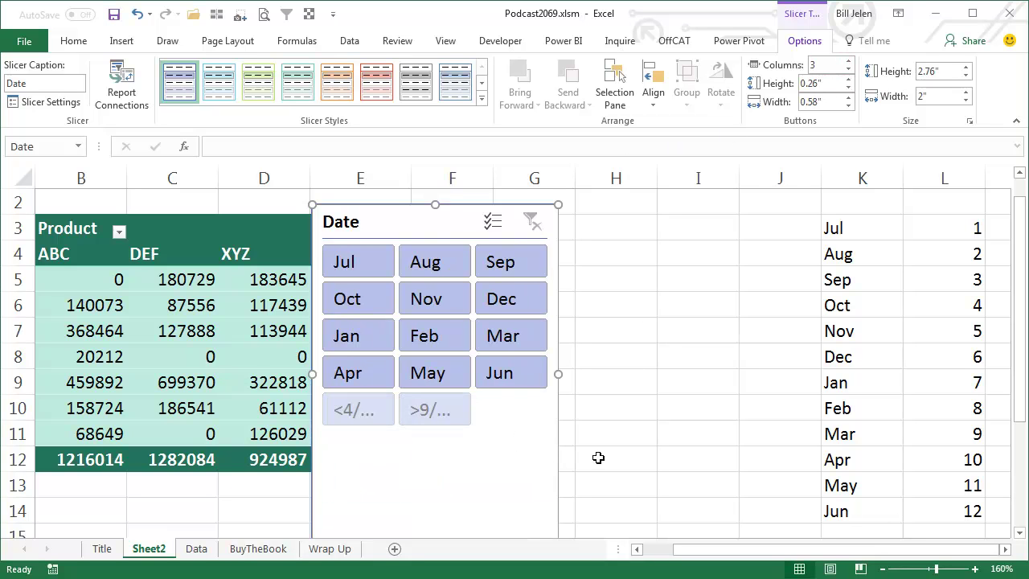
drag(1022, 307, 1022, 317)
mouse_move(558, 493)
mouse_down()
mouse_move(586, 440)
mouse_move(610, 339)
mouse_move(609, 349)
mouse_up()
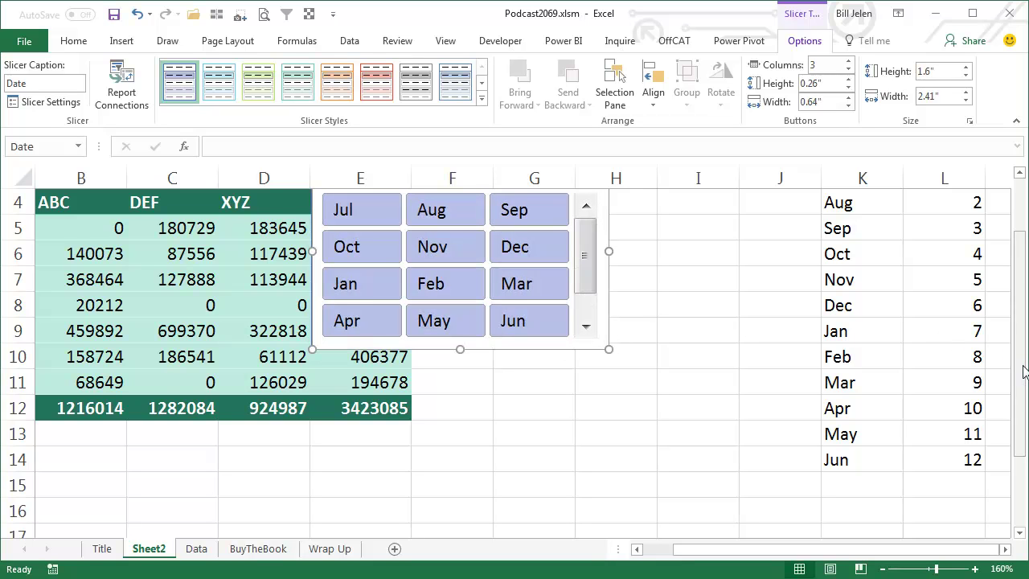
drag(1024, 370, 1021, 354)
drag(436, 246, 556, 243)
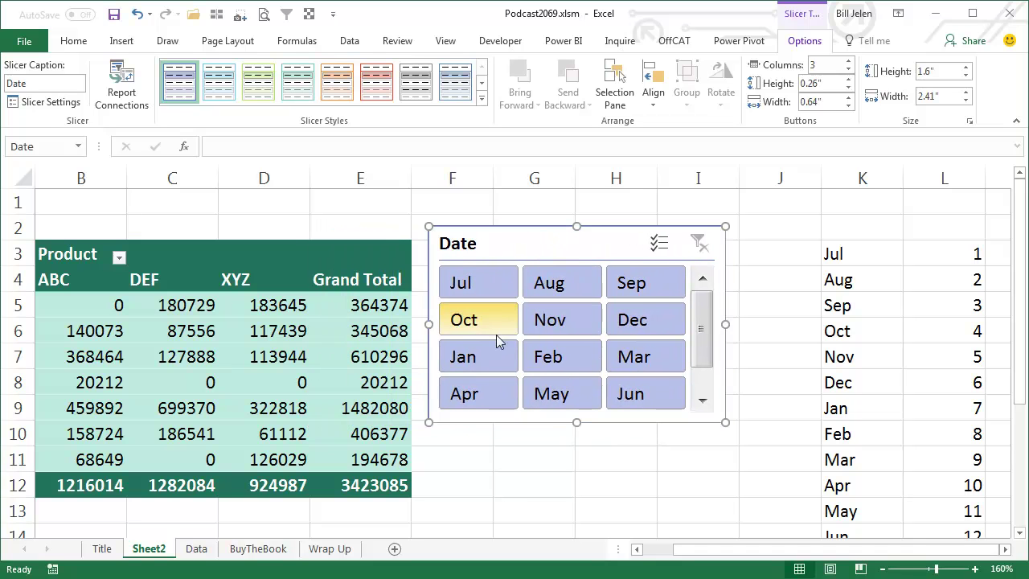